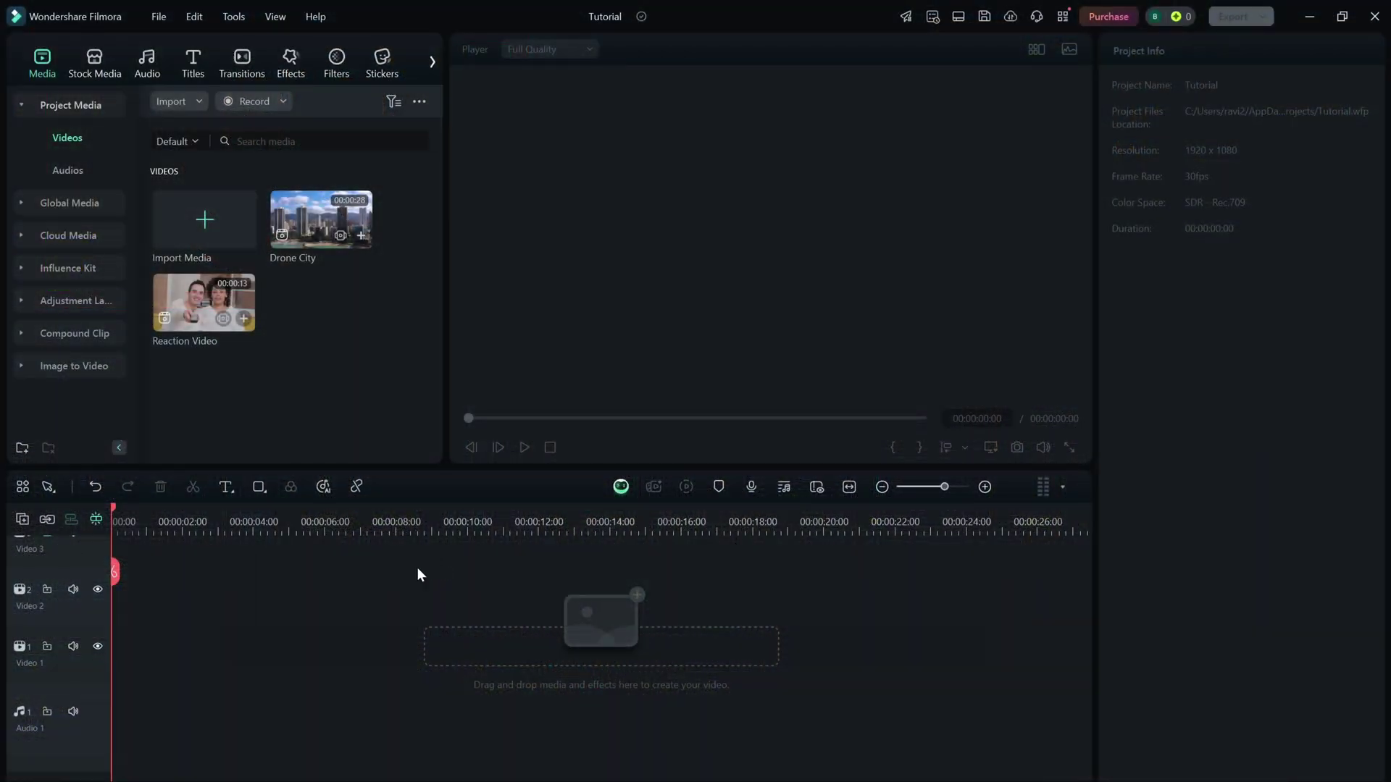
Place Drone City on Video 1 and Reaction Video on Video 2, then nudge the playhead forward
left_click_drag(321, 220, 120, 652)
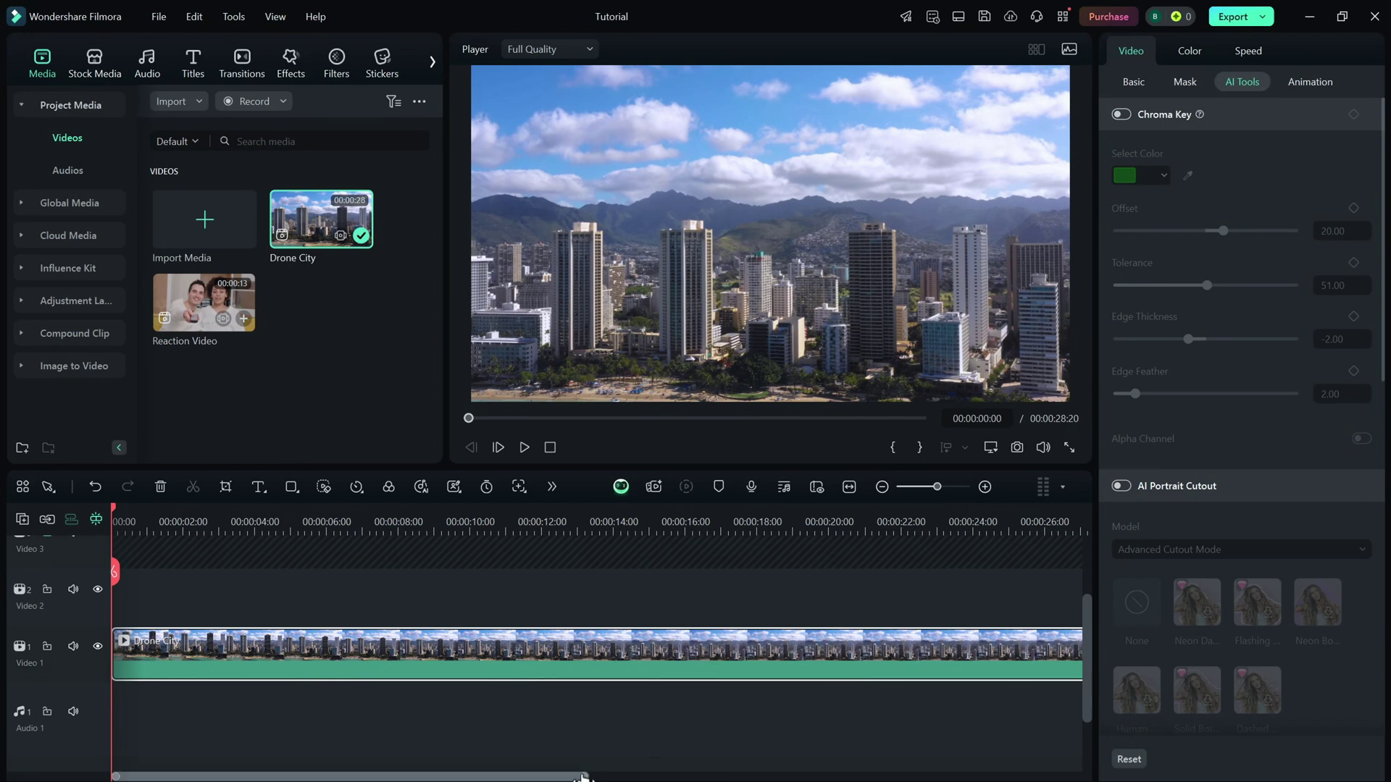
left_click_drag(587, 776, 634, 770)
mouse_move(204, 303)
left_mouse_down()
mouse_move(160, 517)
mouse_move(120, 592)
left_mouse_up()
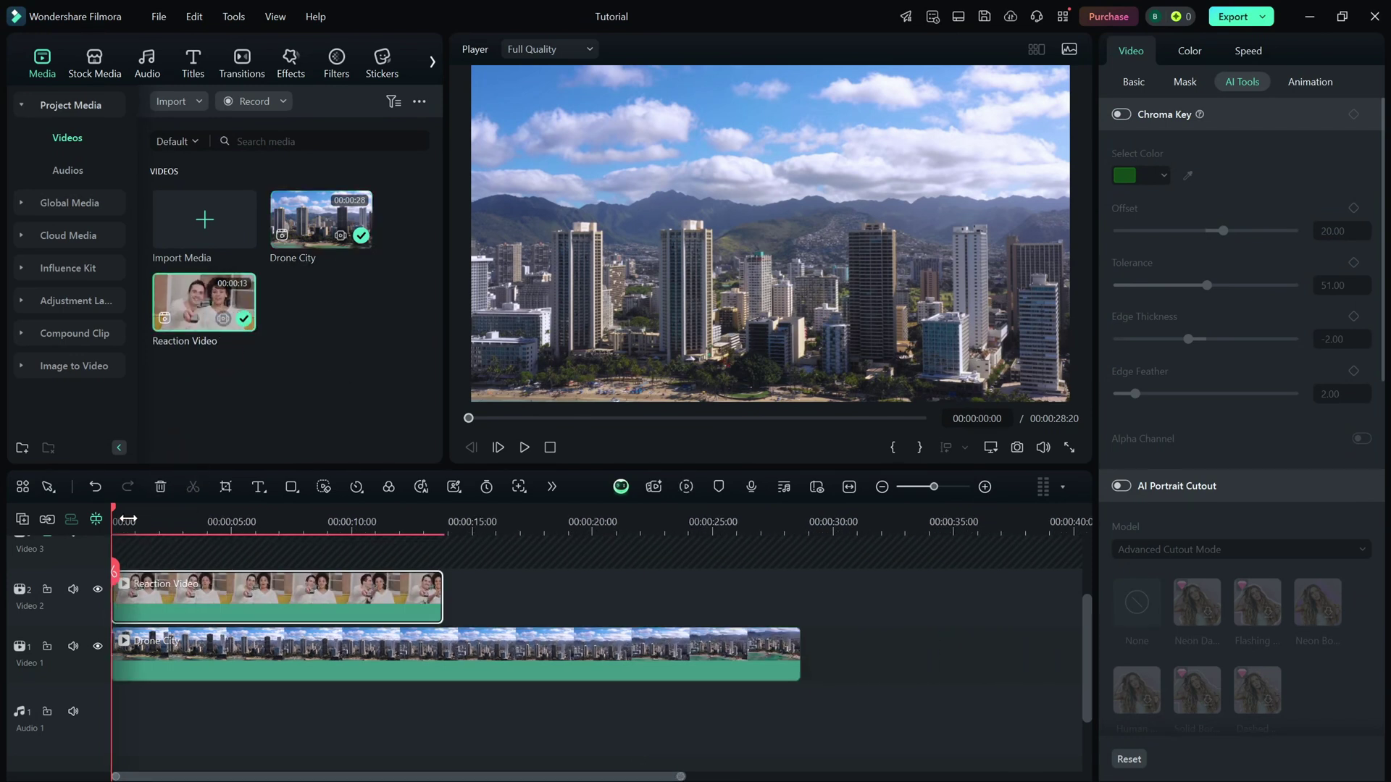
left_click_drag(119, 510, 134, 510)
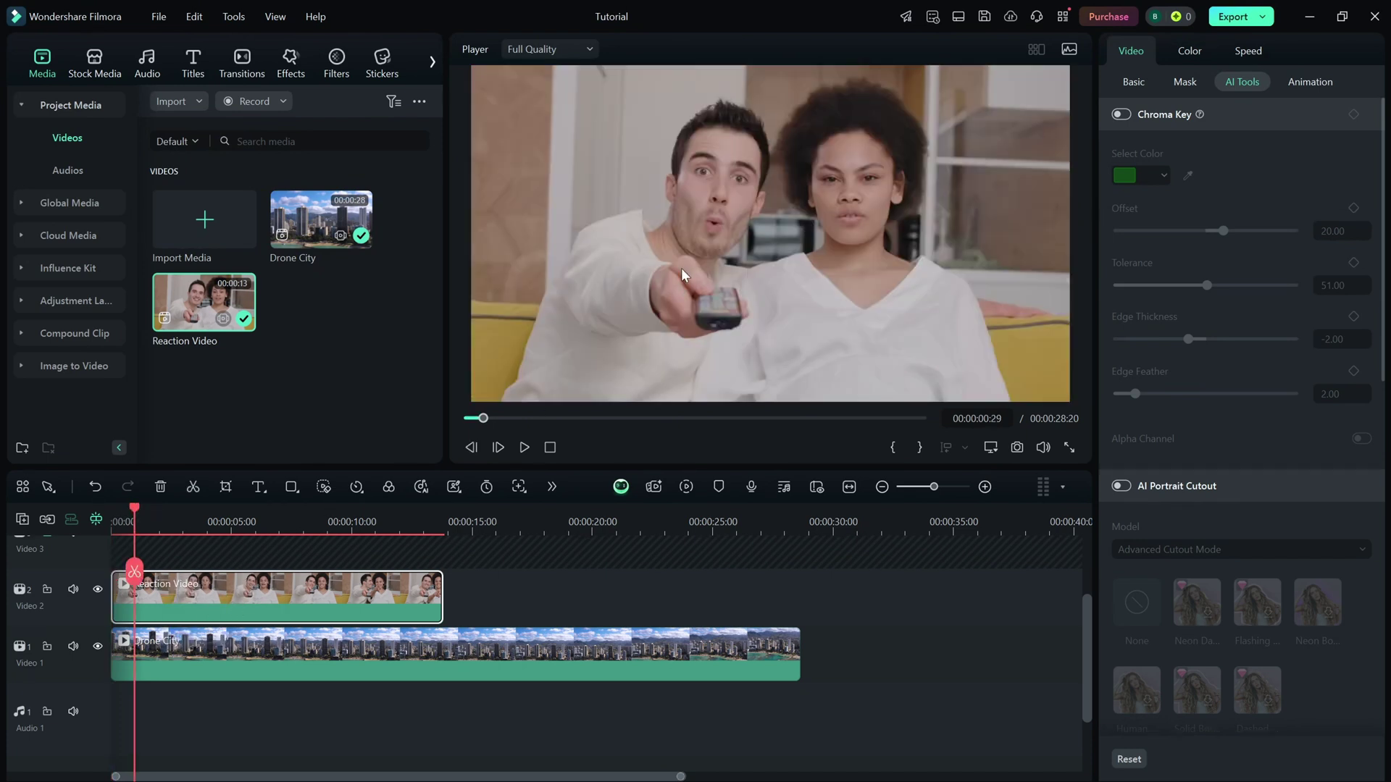
Scale Reaction Video down to about 31% in Video > Basic and drag it to the top-right corner
left_click(1132, 83)
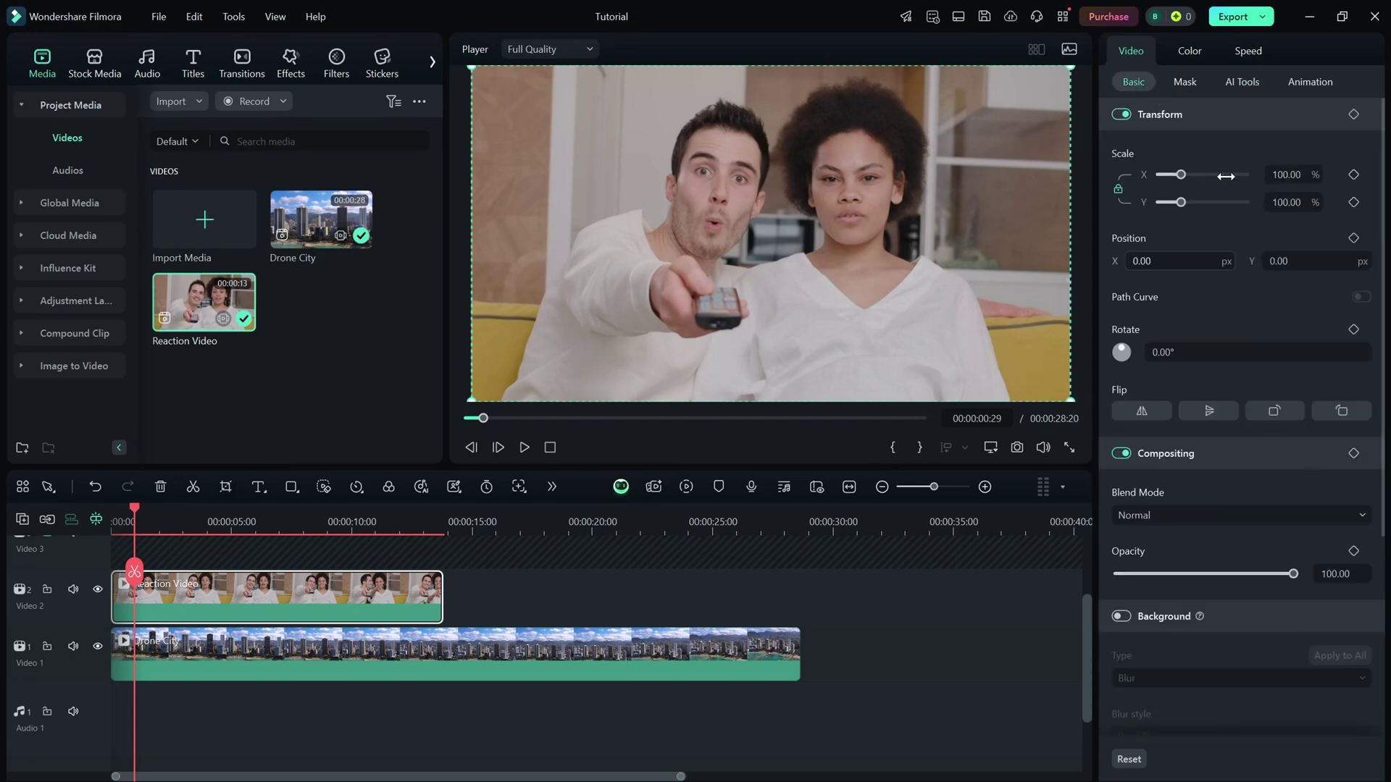
left_click_drag(1183, 176, 1168, 175)
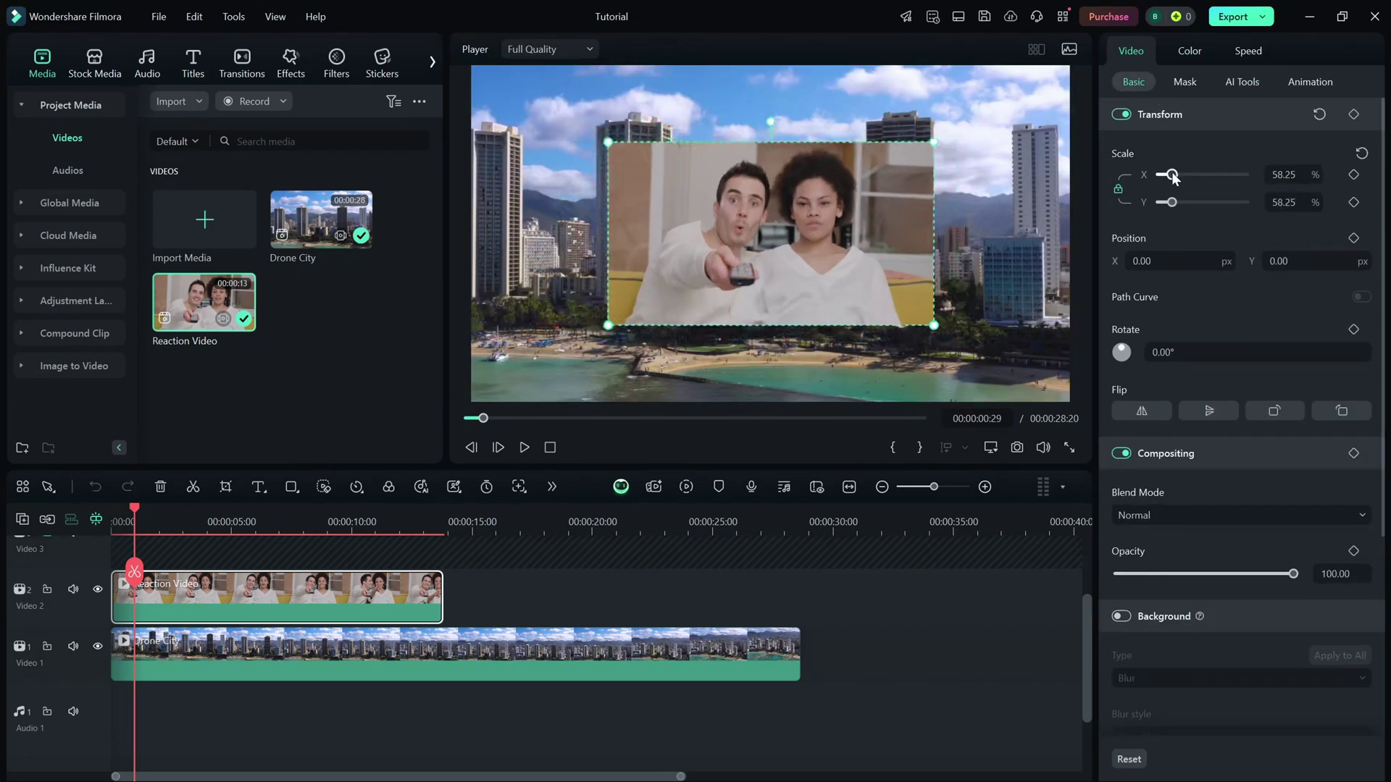
left_click_drag(815, 182, 891, 154)
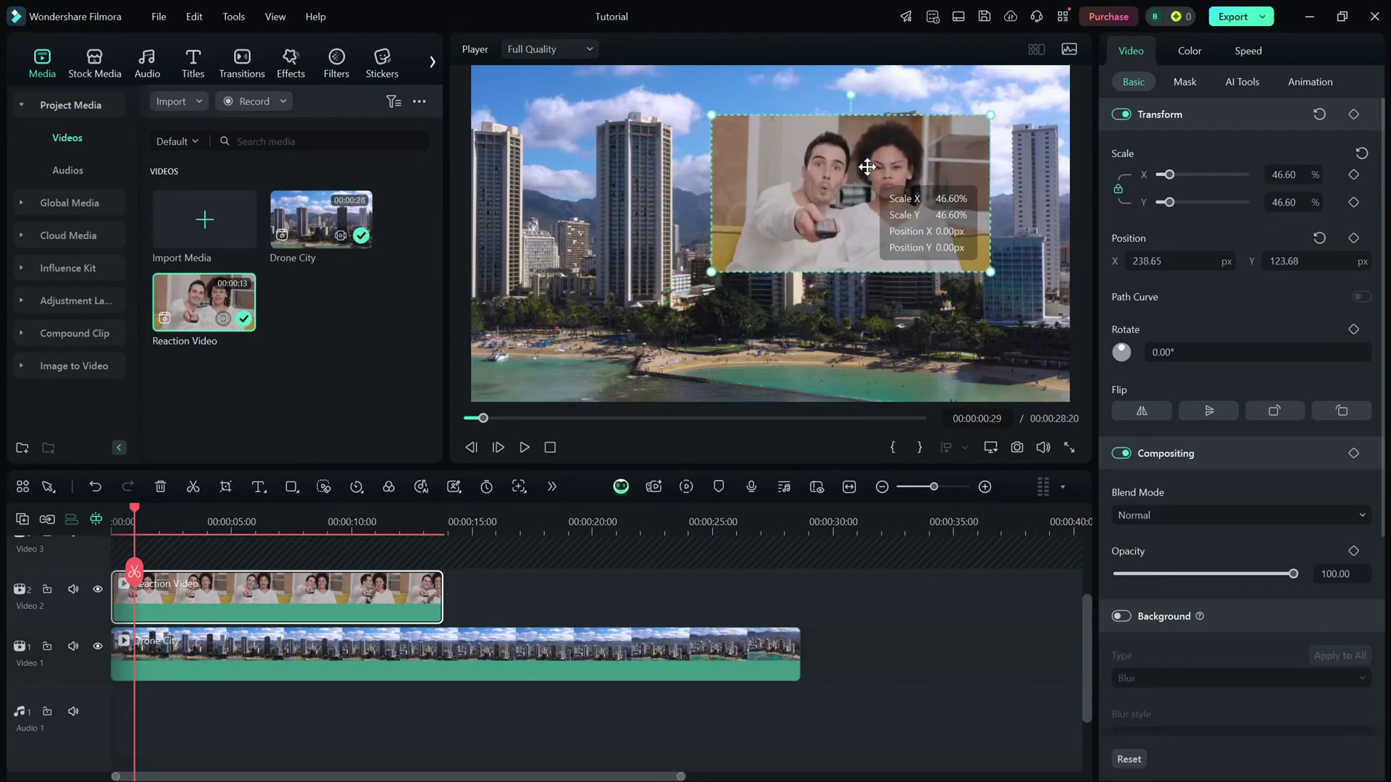
left_click_drag(1172, 176, 1165, 175)
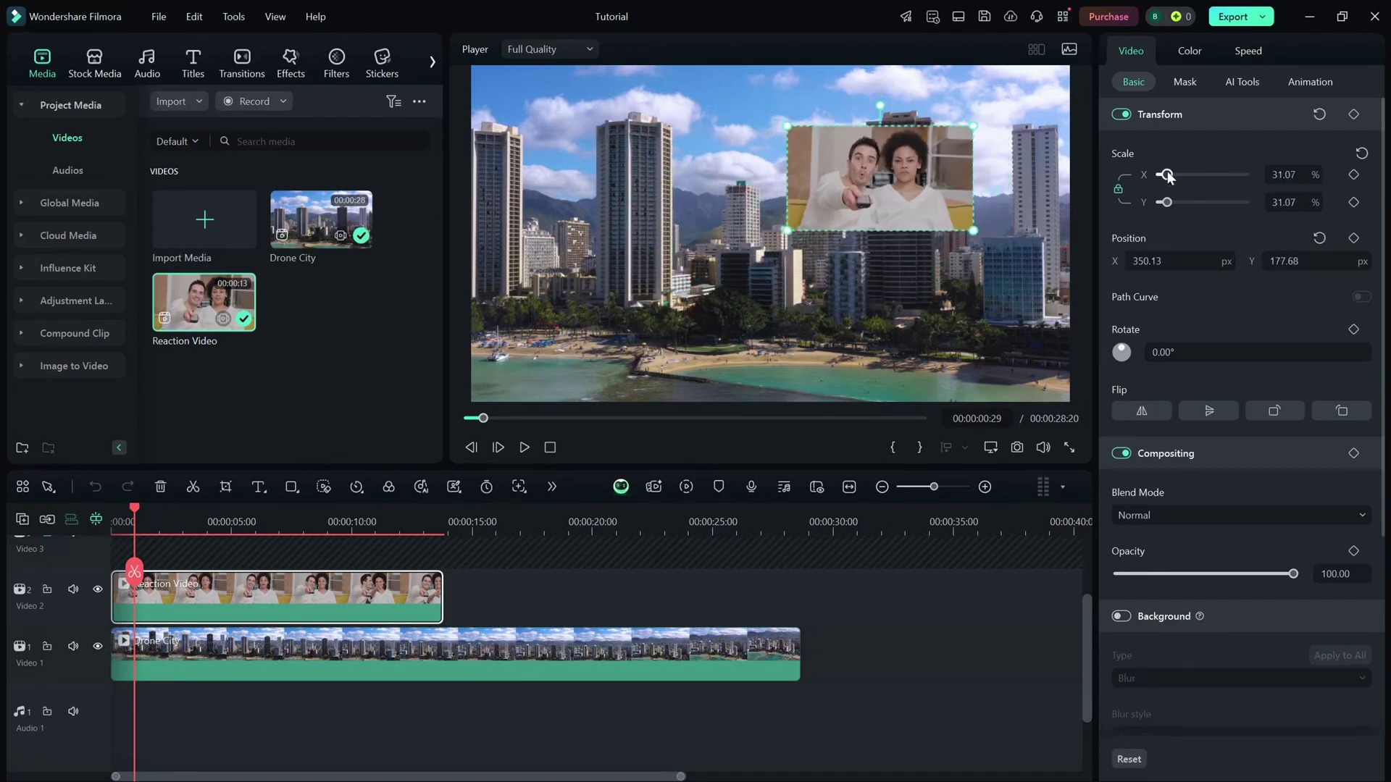
left_click_drag(881, 179, 956, 153)
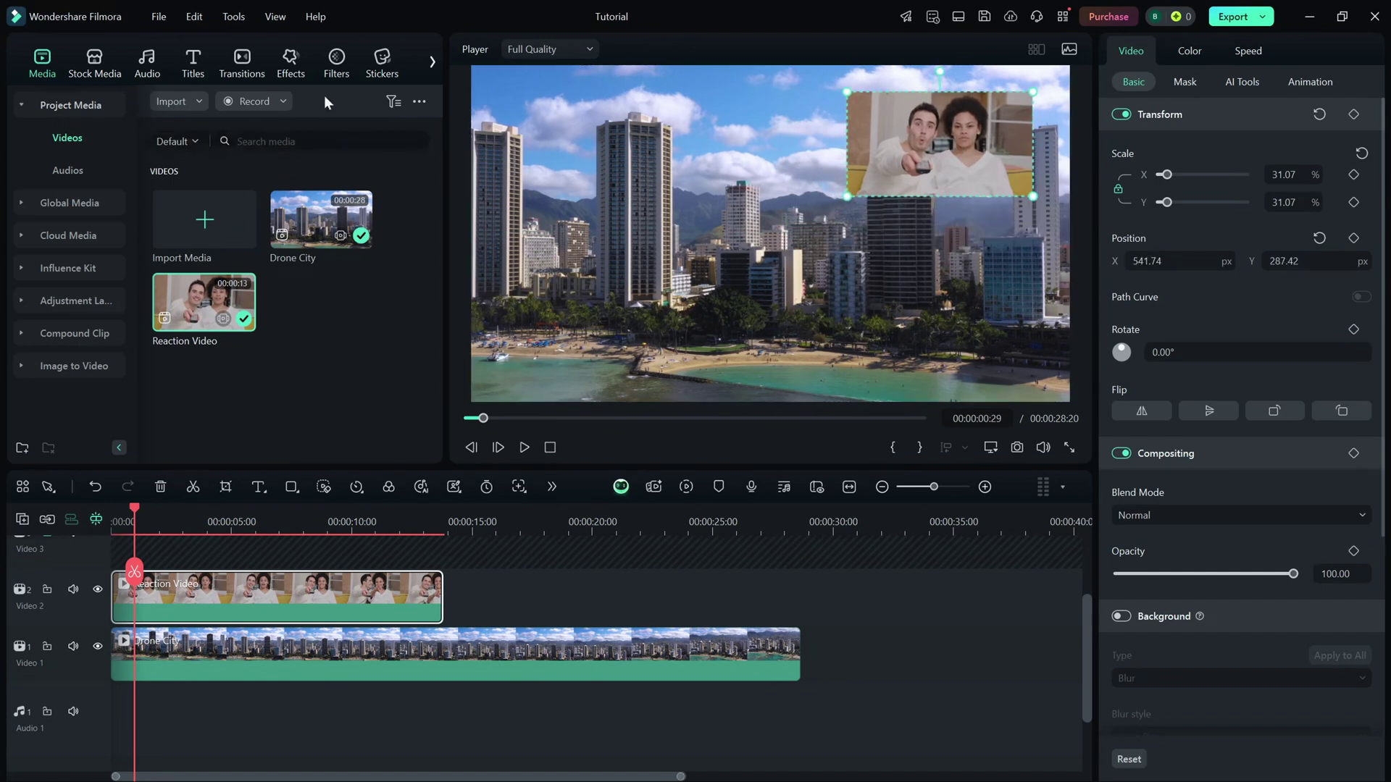
Search the effects for 'border' and apply Border to the Reaction Video clip on Video 2
left_click(289, 61)
left_click(252, 102)
type("der")
key("Return")
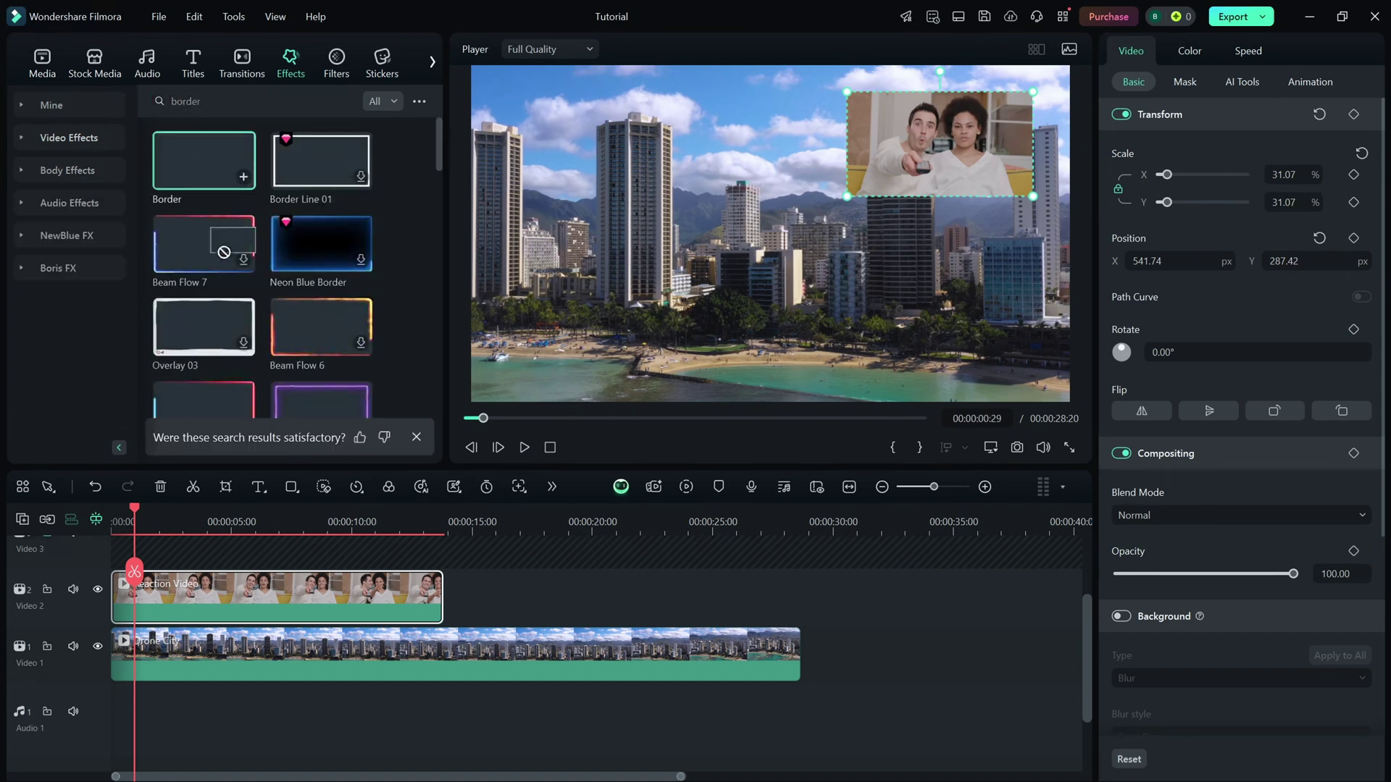
left_click_drag(185, 166, 232, 603)
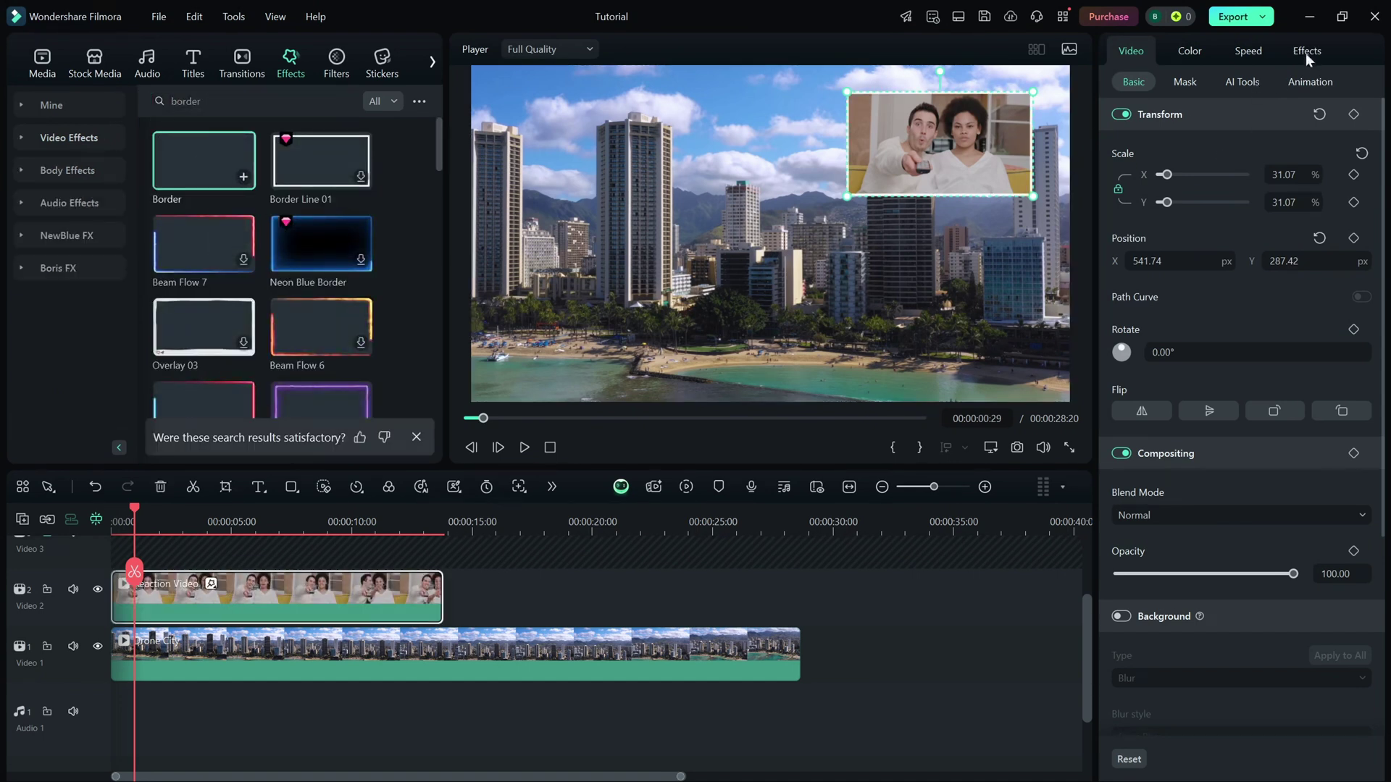
Increase the border Size, make its Start and End colours pink, and enlarge the clip slightly
left_click(1305, 51)
left_click_drag(1124, 241, 1161, 242)
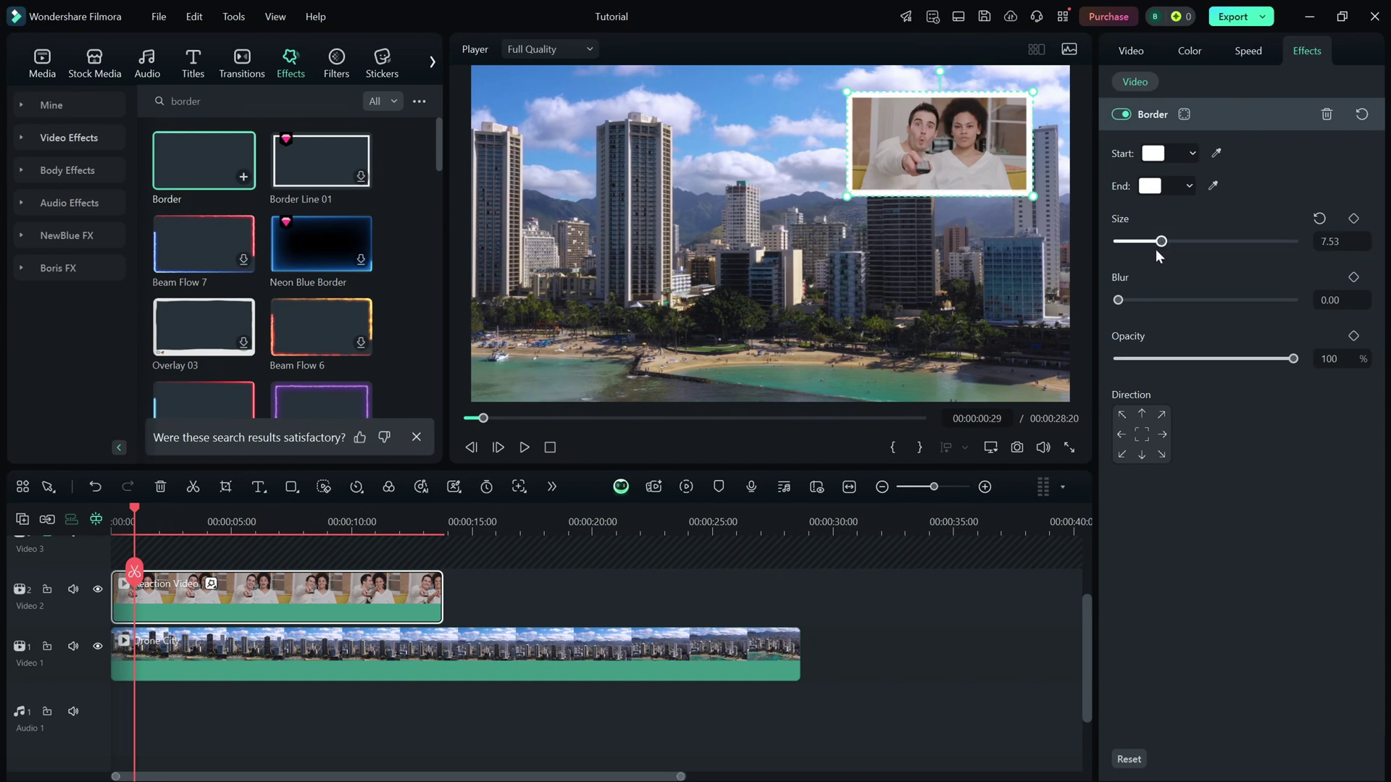
left_click(1154, 153)
left_click(1197, 210)
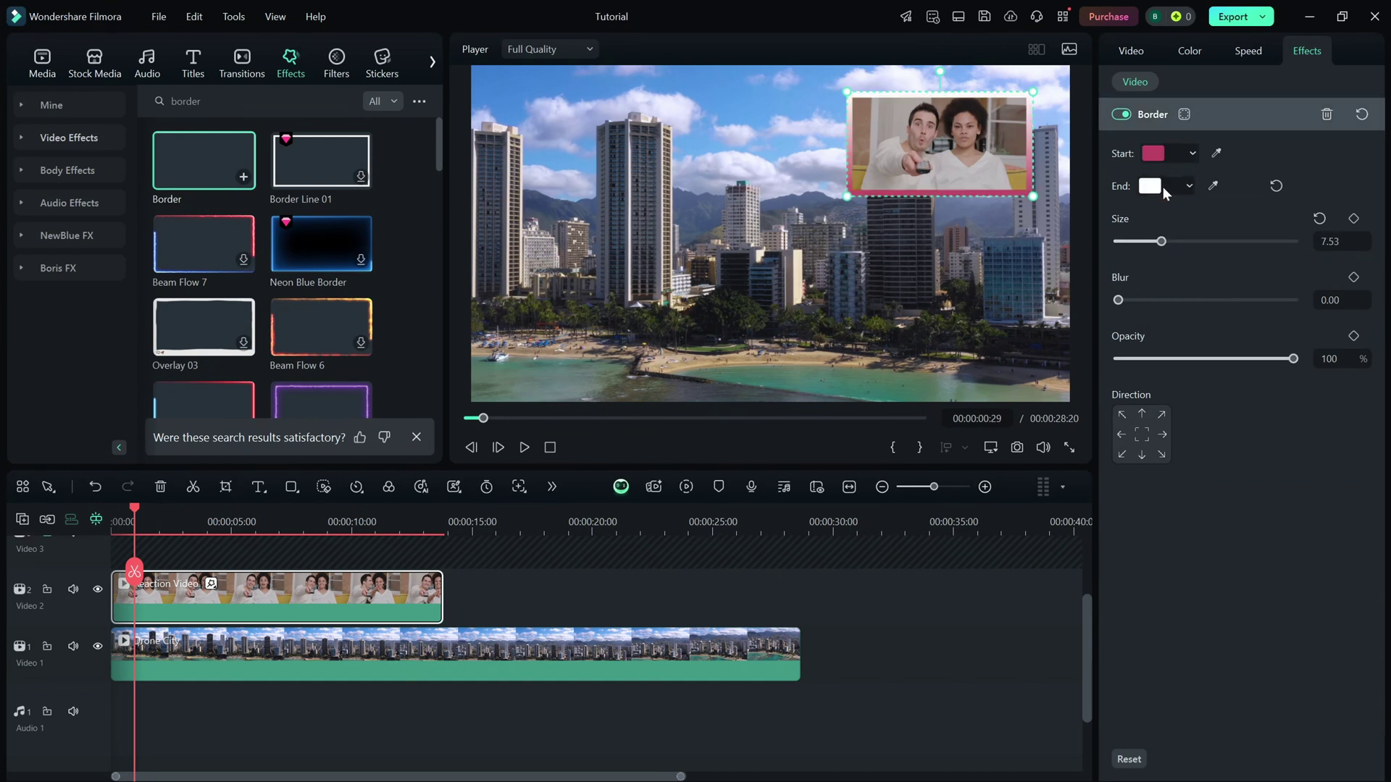
left_click(1162, 186)
left_click(1195, 227)
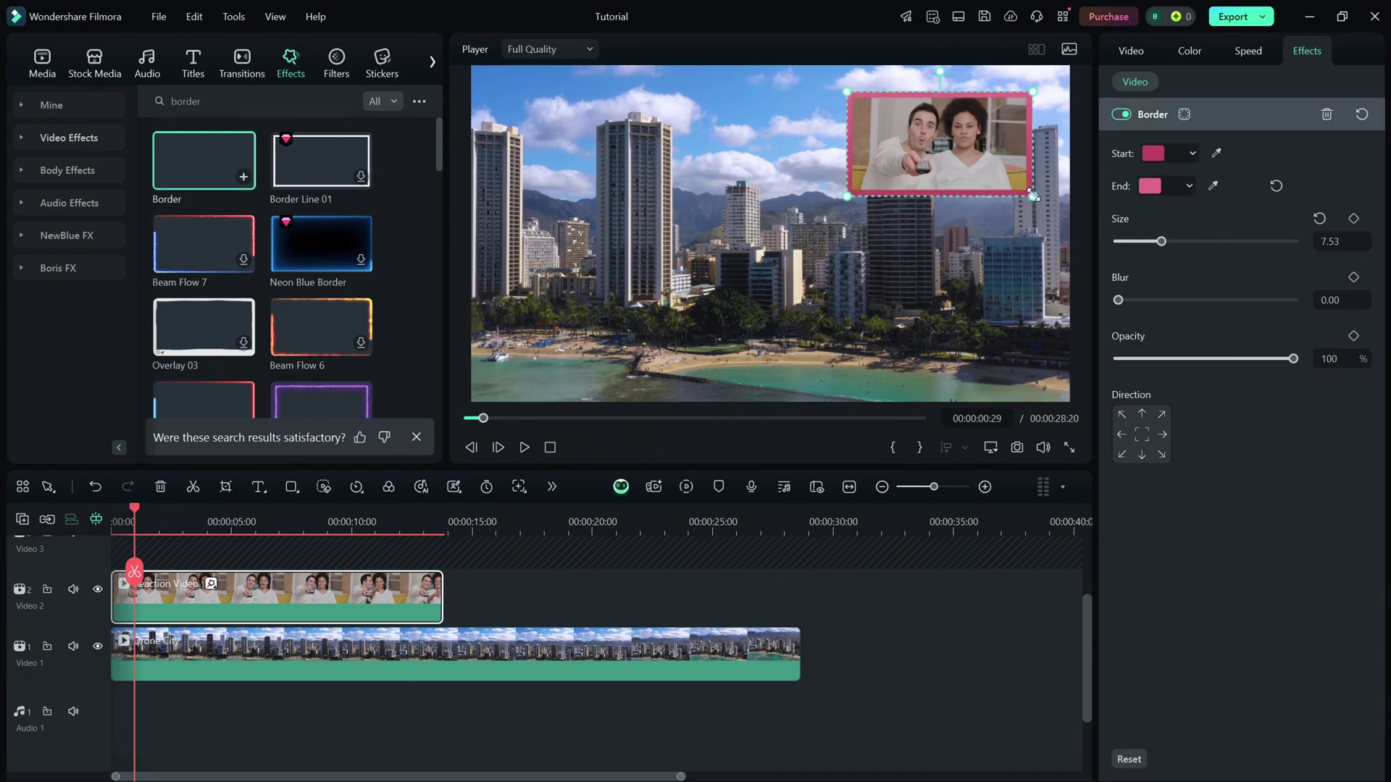
left_click_drag(1033, 192, 1054, 213)
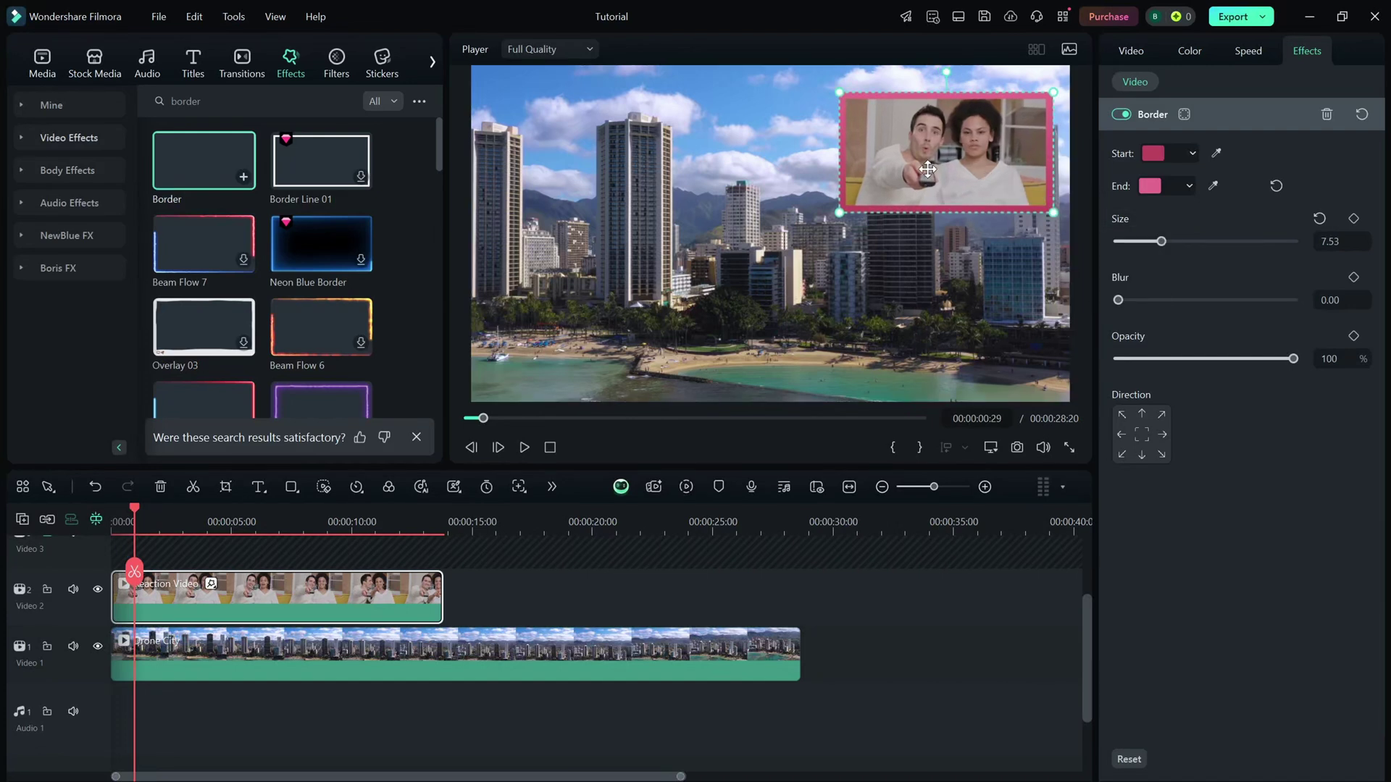
Enable a Default-style Drop Shadow with opacity 92 and distance 10, then deselect the clip
left_click(1130, 50)
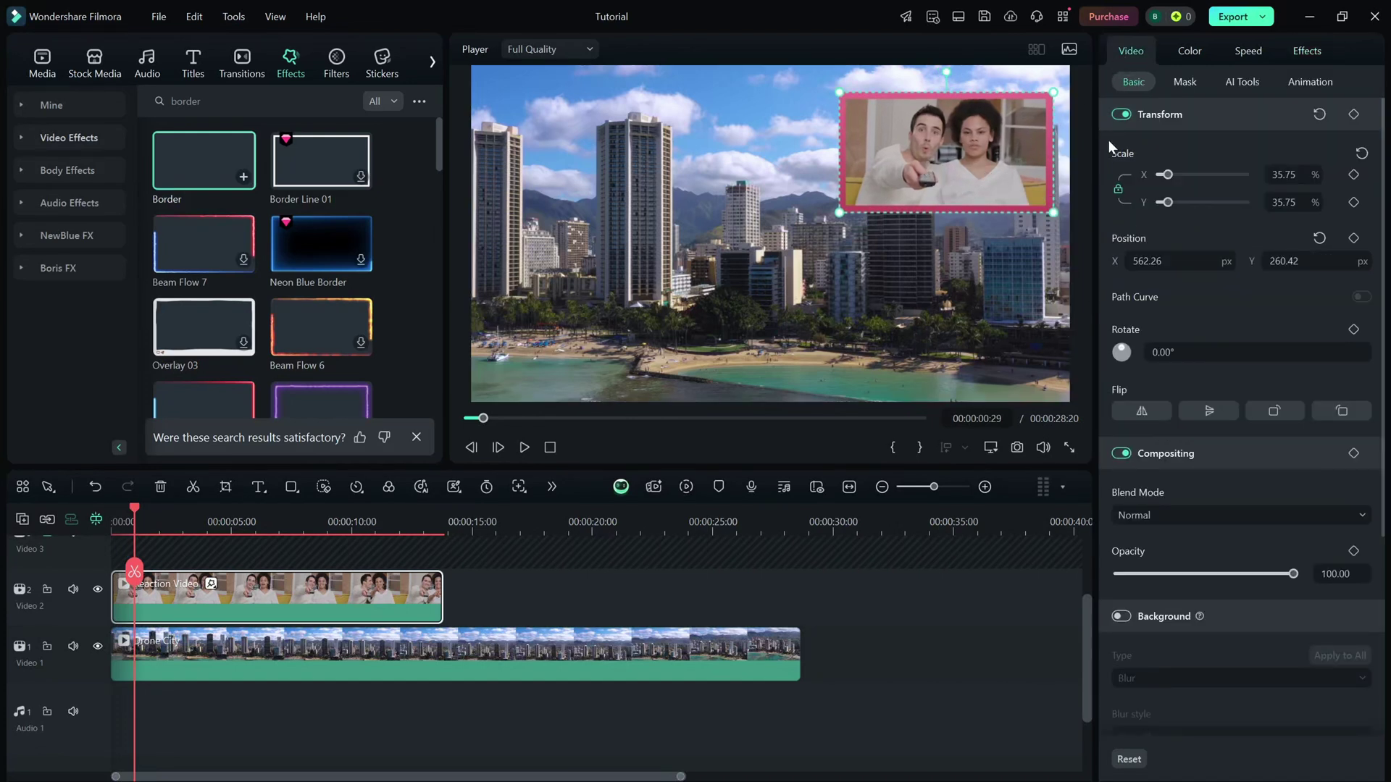
scroll(1111, 253, "down", 3)
scroll(1120, 312, "down", 3)
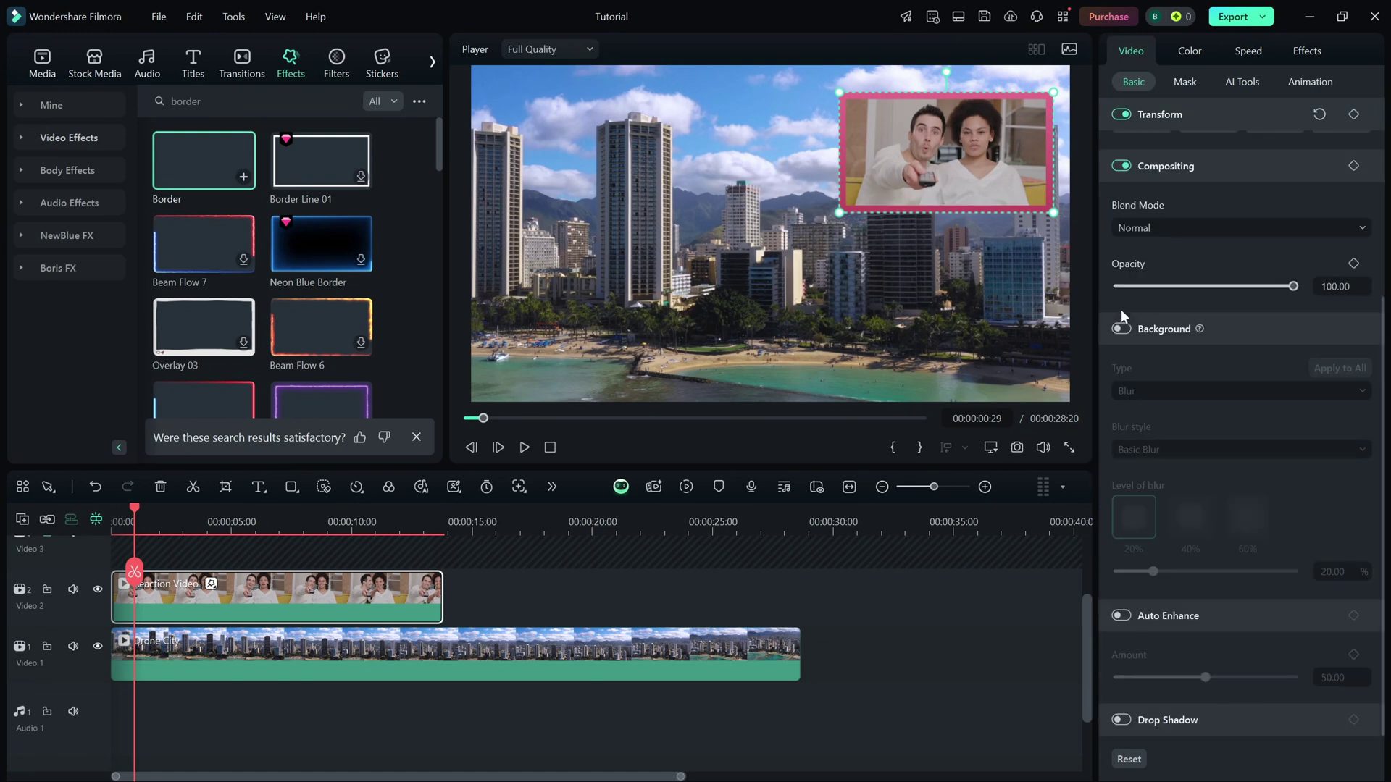
left_click(1122, 718)
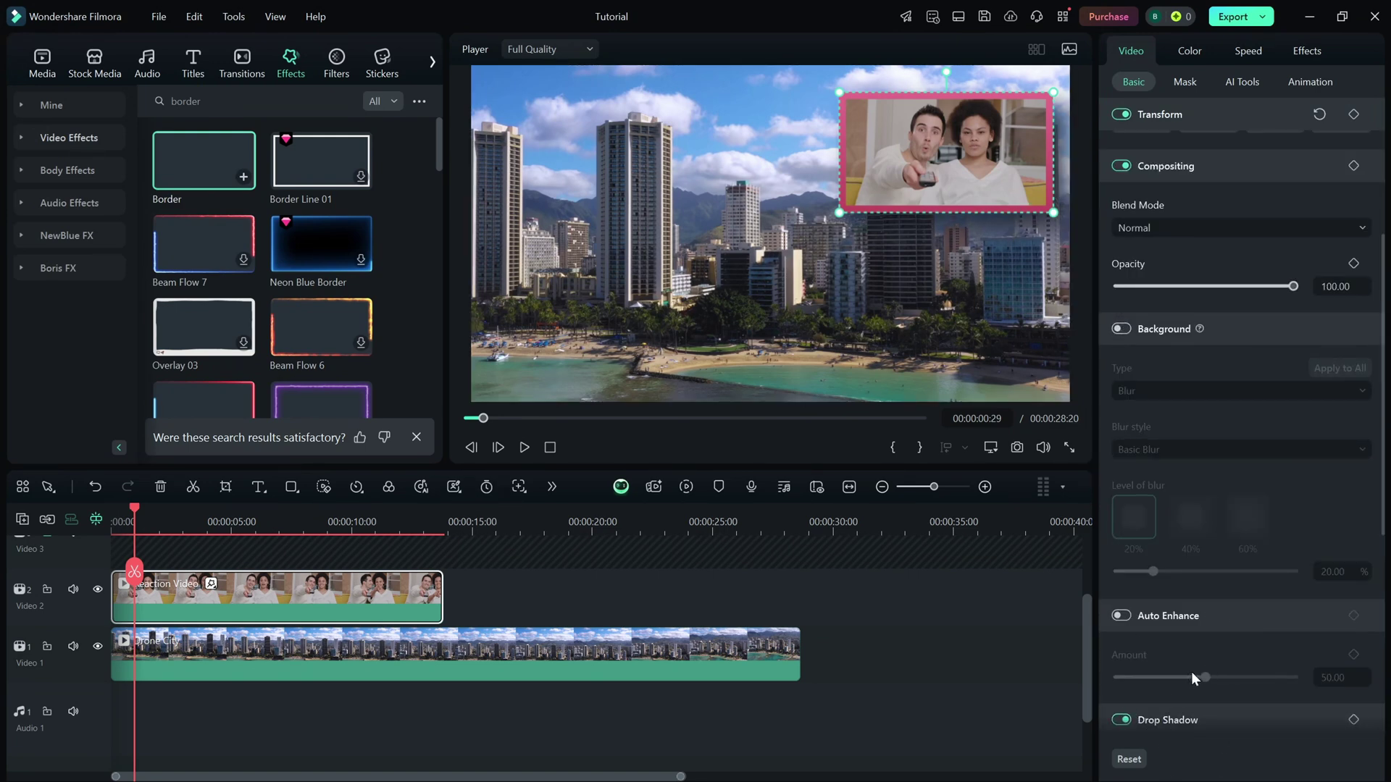
scroll(1191, 672, "down", 2)
scroll(1192, 671, "down", 3)
left_click(1241, 452)
left_click(1145, 453)
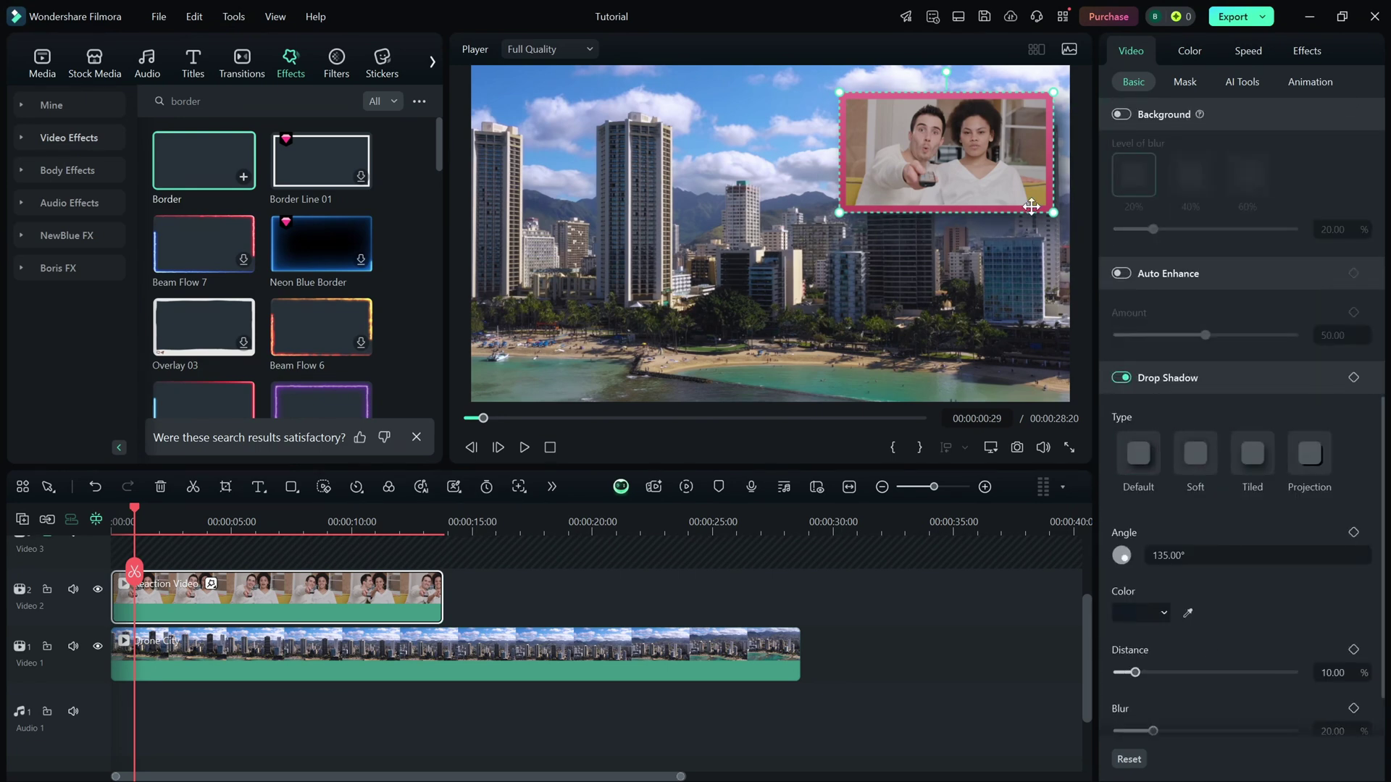
left_click_drag(984, 172, 955, 158)
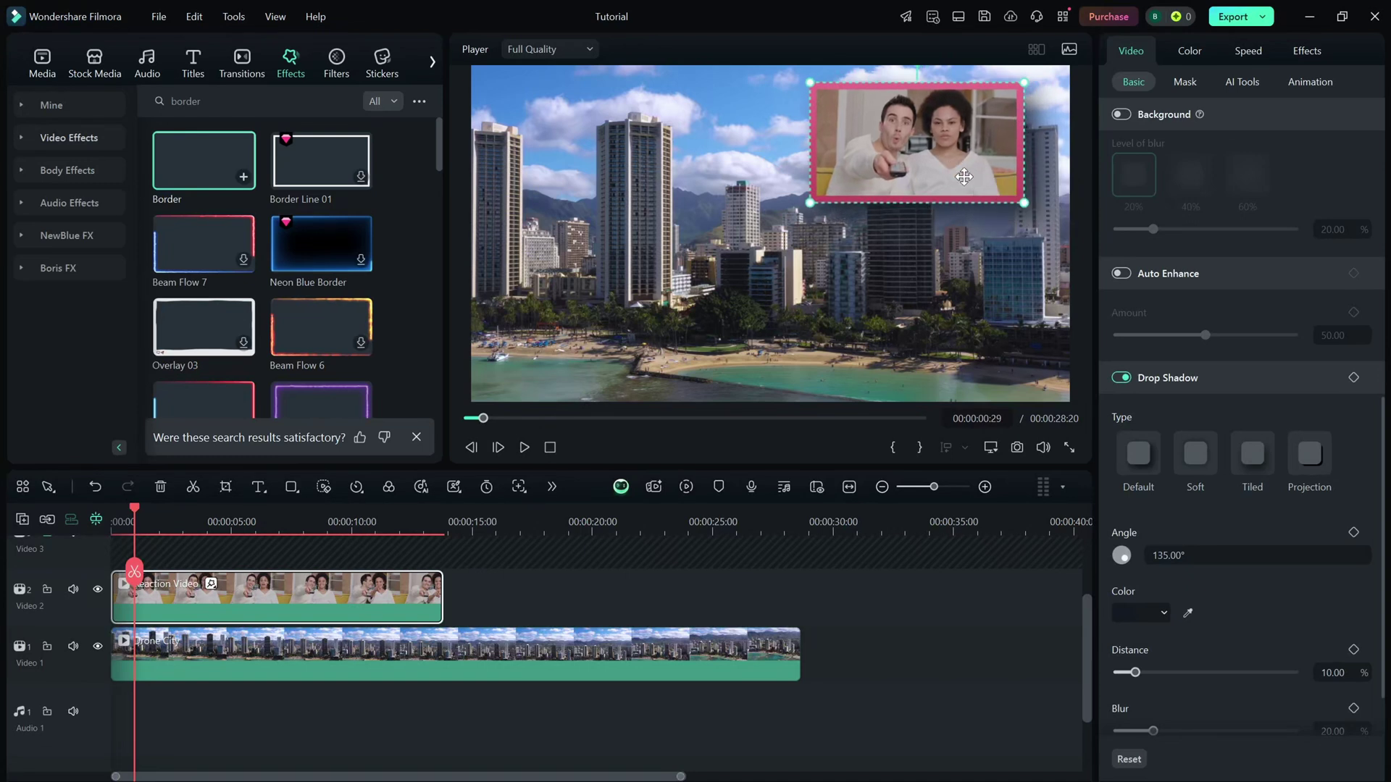
scroll(1168, 588, "down", 2)
left_click_drag(1257, 709, 1265, 713)
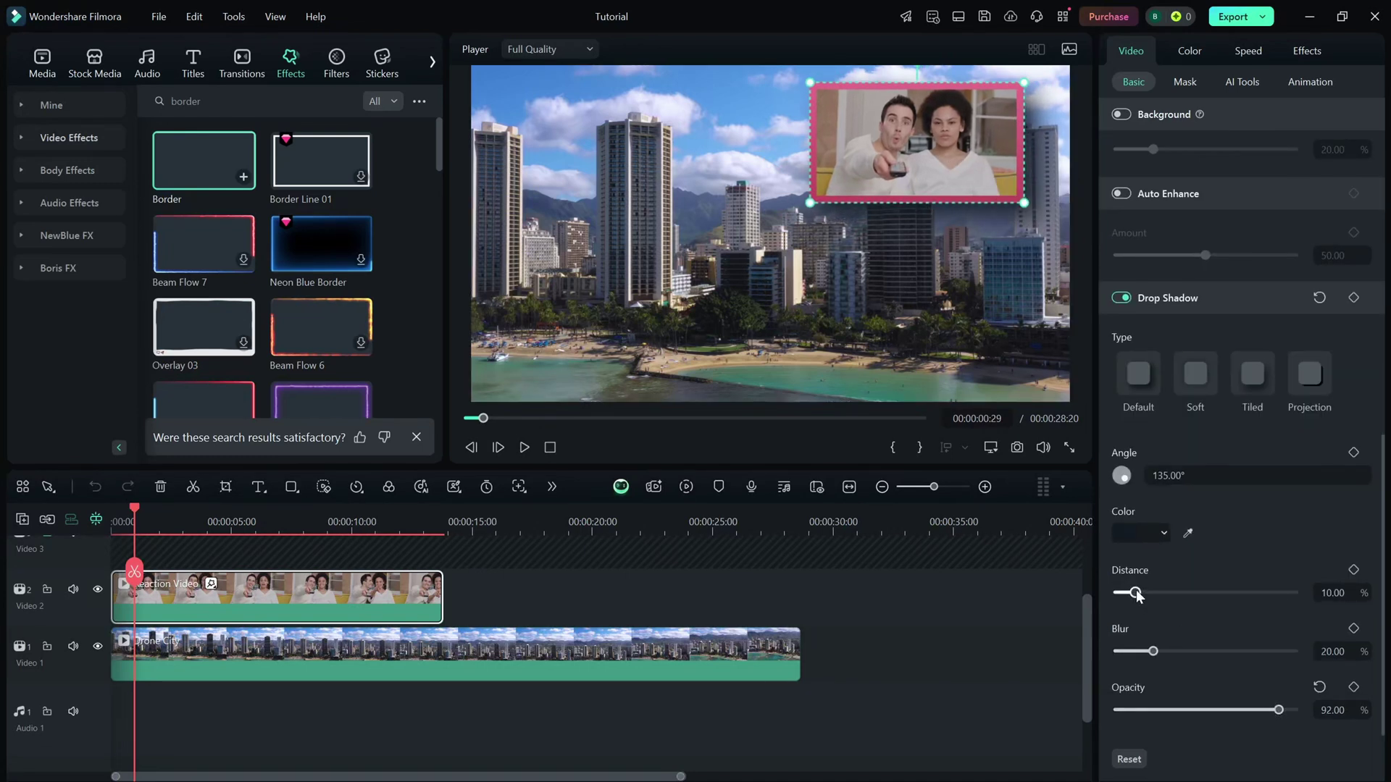
left_click_drag(1138, 594, 1134, 595)
left_click(858, 689)
Zoom the timeline out and play the composite from the start
left_click_drag(144, 520, 115, 511)
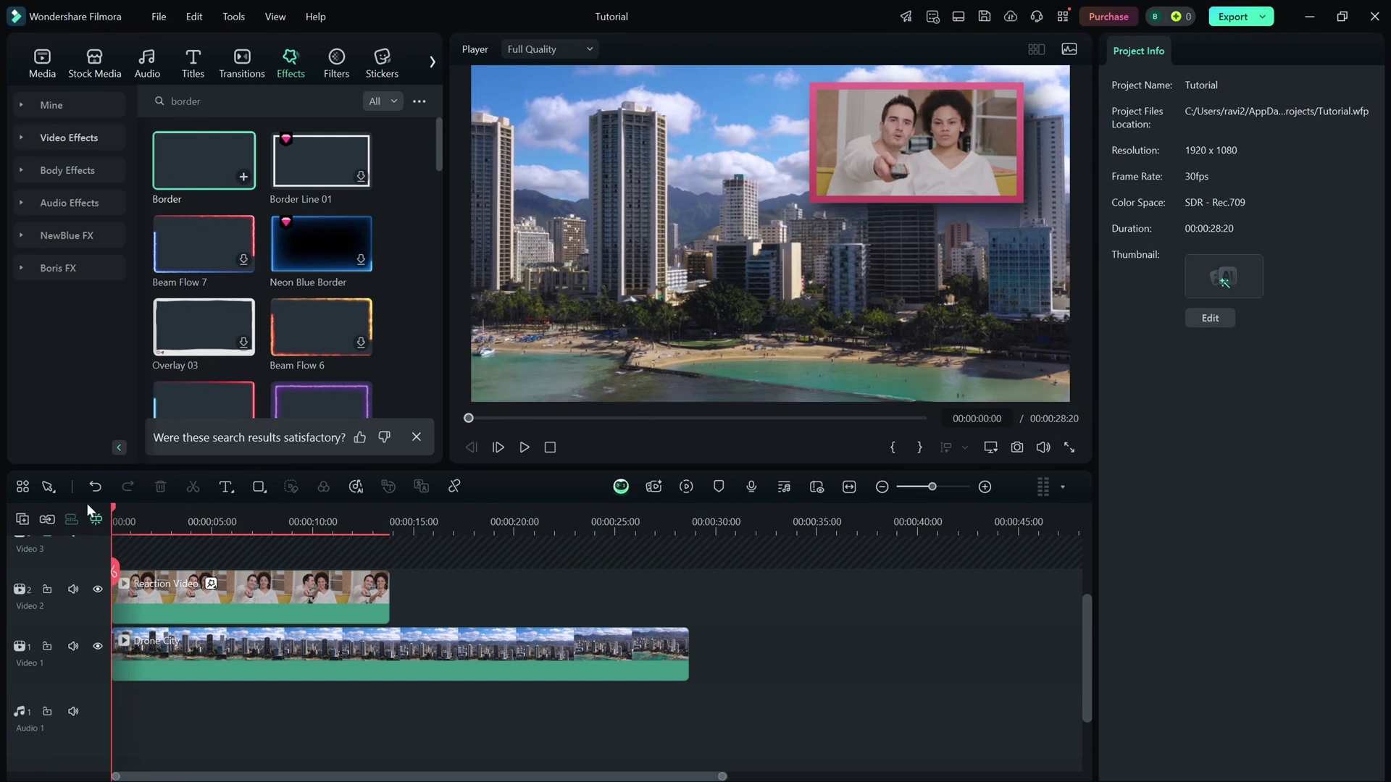
key("space")
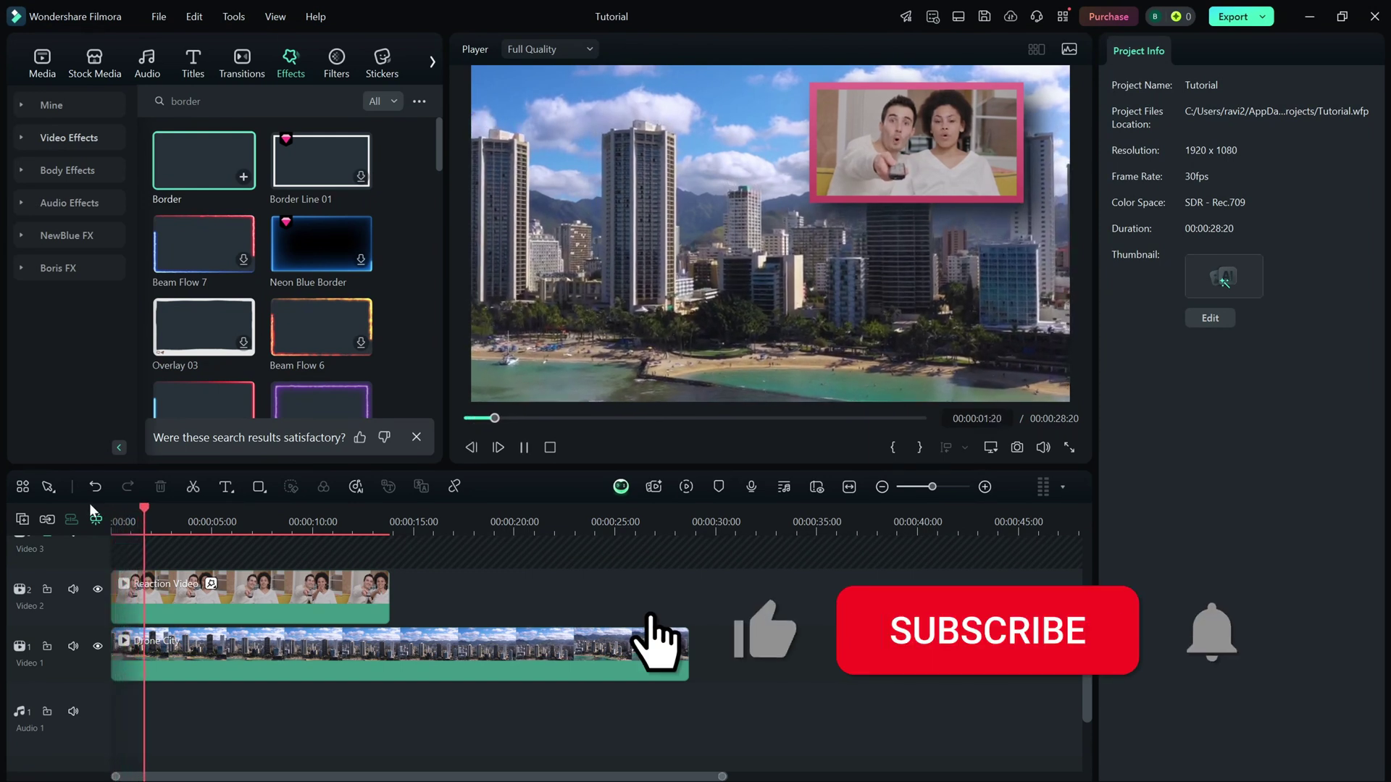